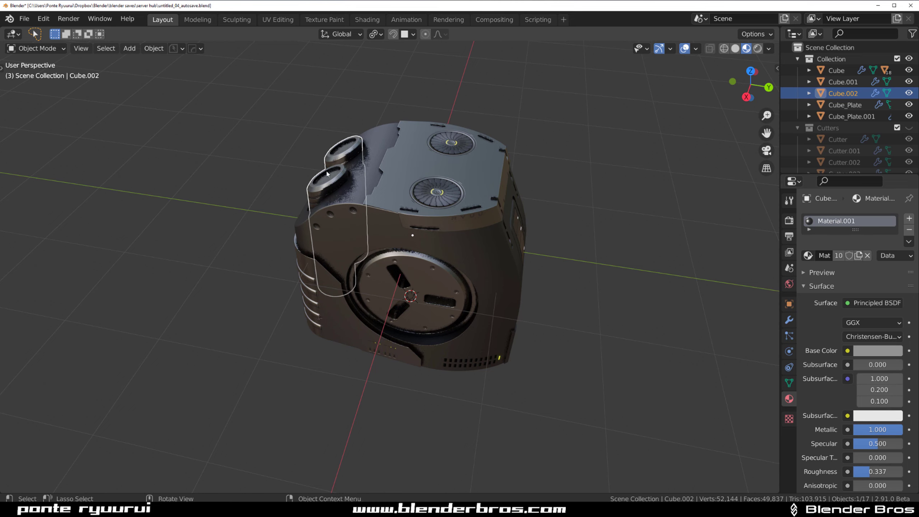
Step: Try to move the twin-cylinder piece away from the main body
middle_click_drag(328, 173, 505, 211)
key("f")
key("g")
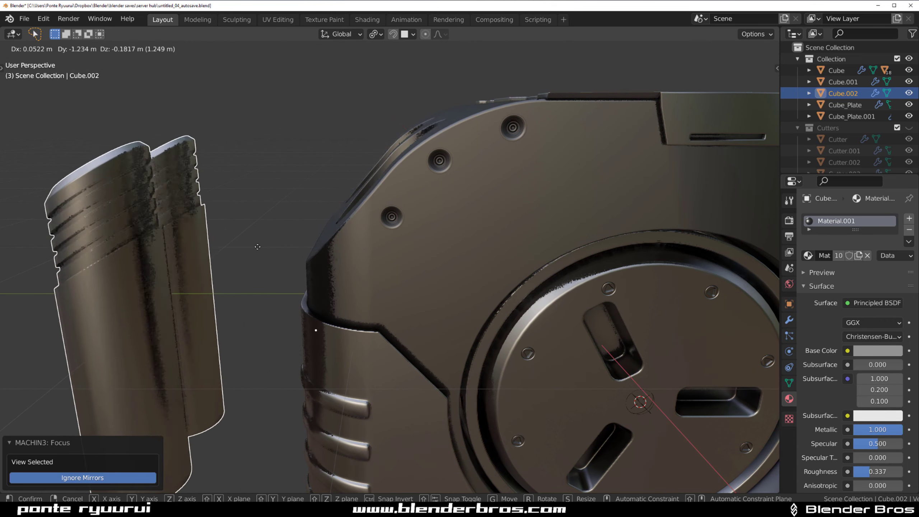
right_click(297, 224)
scroll(298, 224, "down", 5)
middle_click_drag(474, 256, 690, 290)
Step: Select all the objects of the model and try scaling them down together
key("a")
key("s")
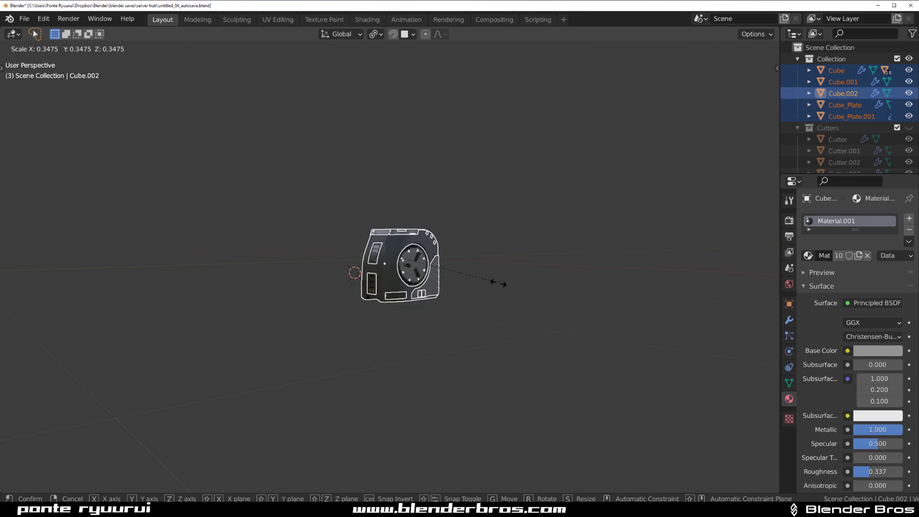
right_click(525, 288)
scroll(411, 290, "up", 1)
middle_click_drag(411, 290, 476, 310)
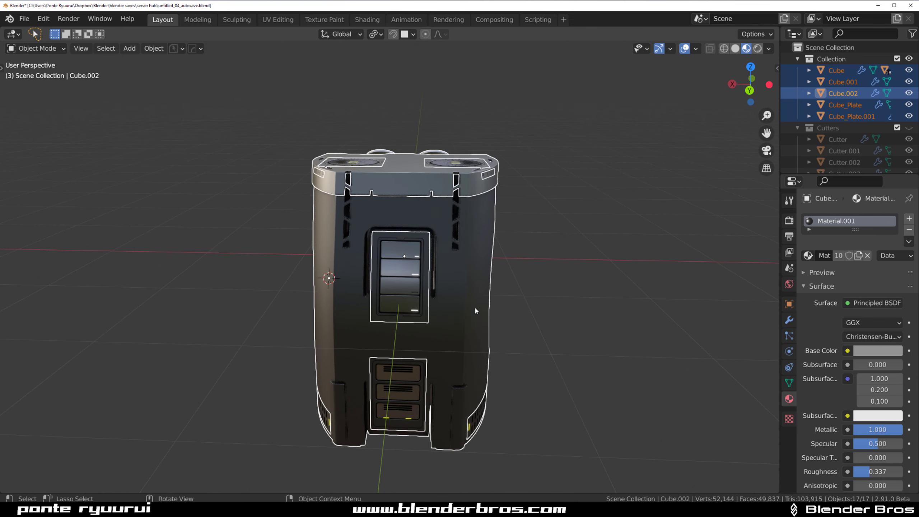
Step: Set the origins of all the selected objects to their geometry
middle_click_drag(540, 260, 458, 267)
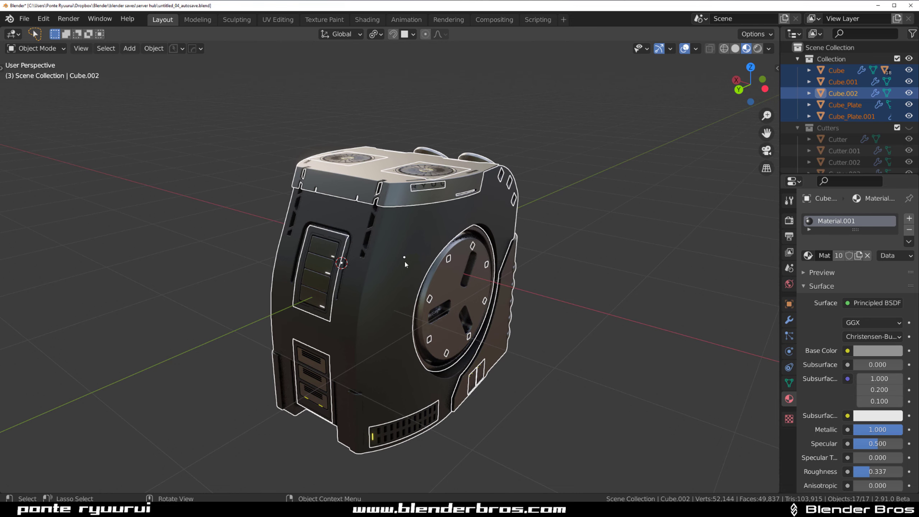
middle_click_drag(524, 286, 509, 244, "shift")
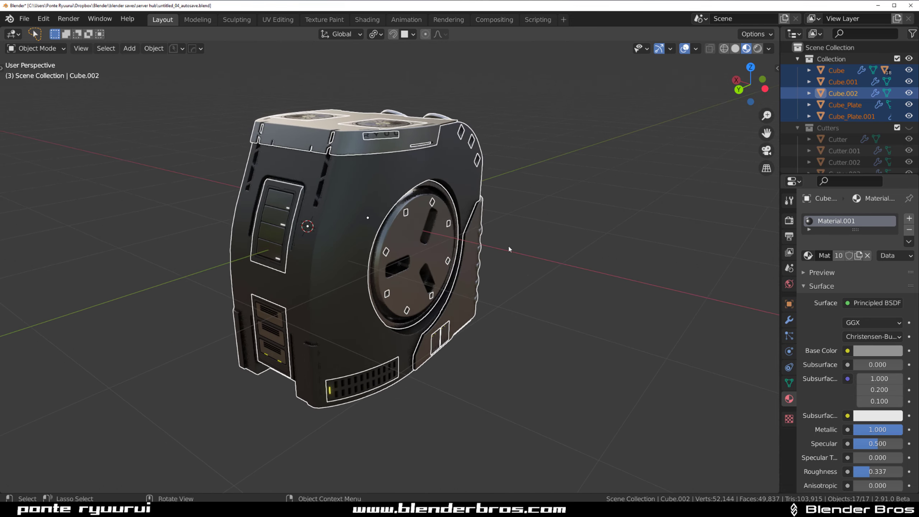
key("shift+s")
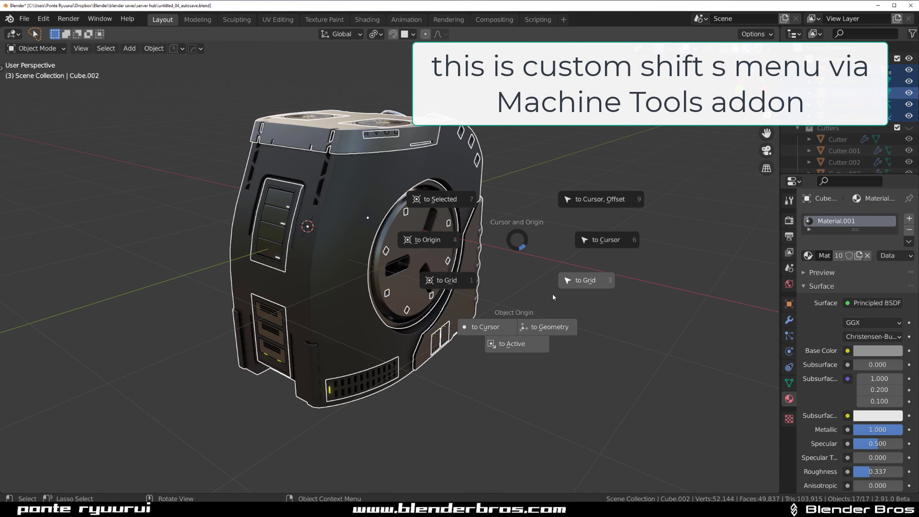
left_click(552, 327)
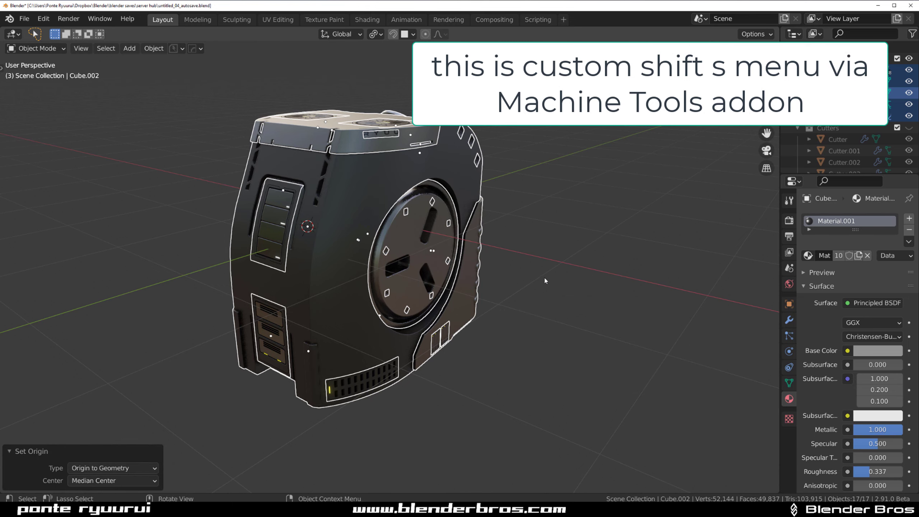
Step: Try scaling down all the selected objects with their origins at their geometry
middle_click_drag(544, 275, 603, 283)
key("s")
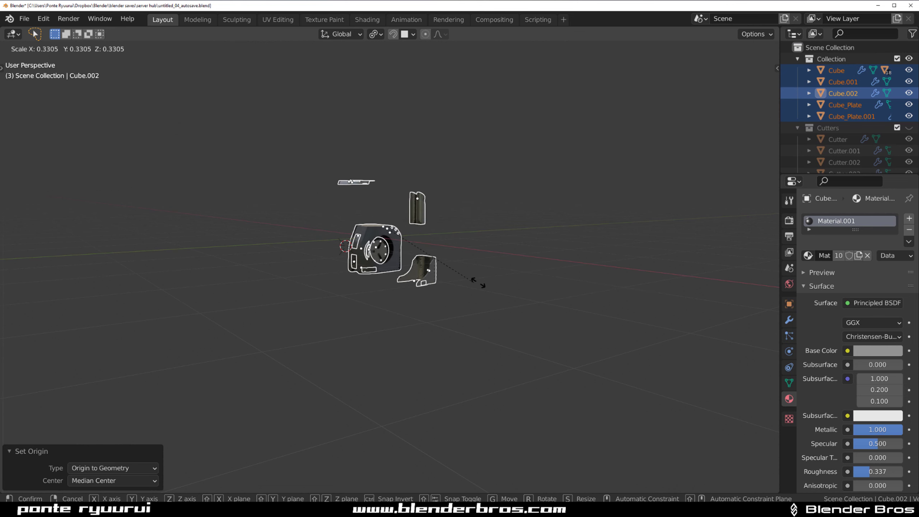
right_click(538, 282)
scroll(537, 282, "up", 2)
middle_click_drag(538, 284, 551, 258)
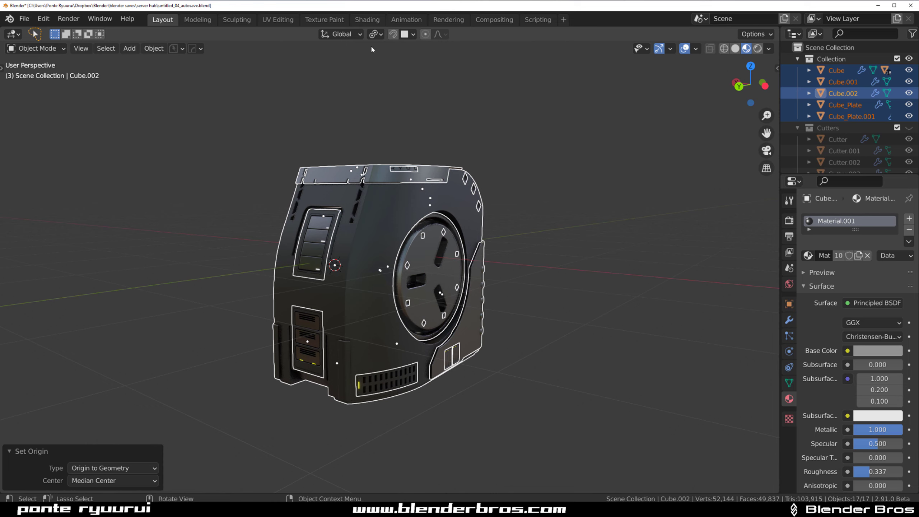
Step: Set the transform pivot point to the 3D Cursor and snap the cursor to the selected objects
left_click(375, 35)
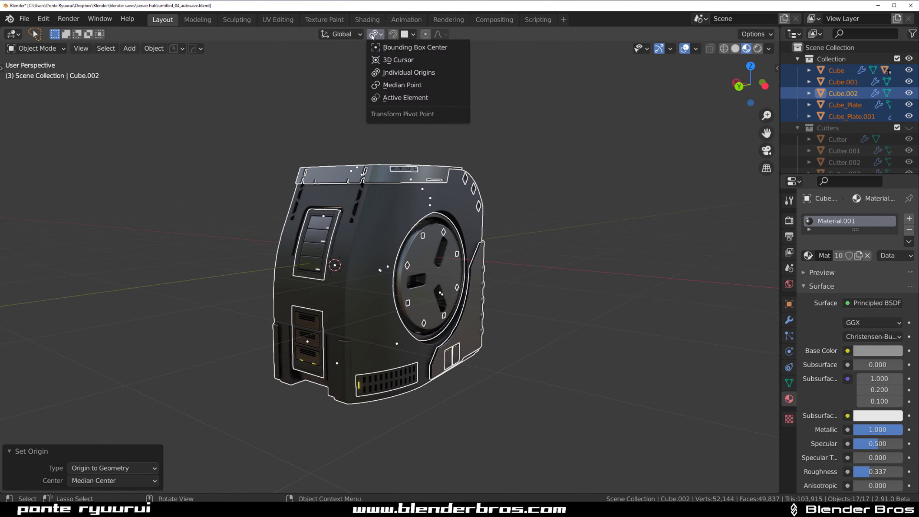
left_click(378, 60)
key("shift+s")
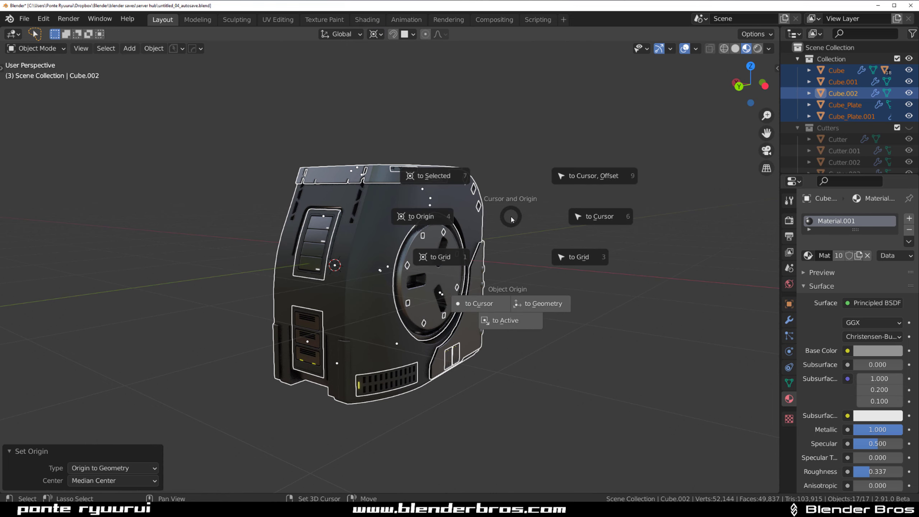
left_click(434, 175)
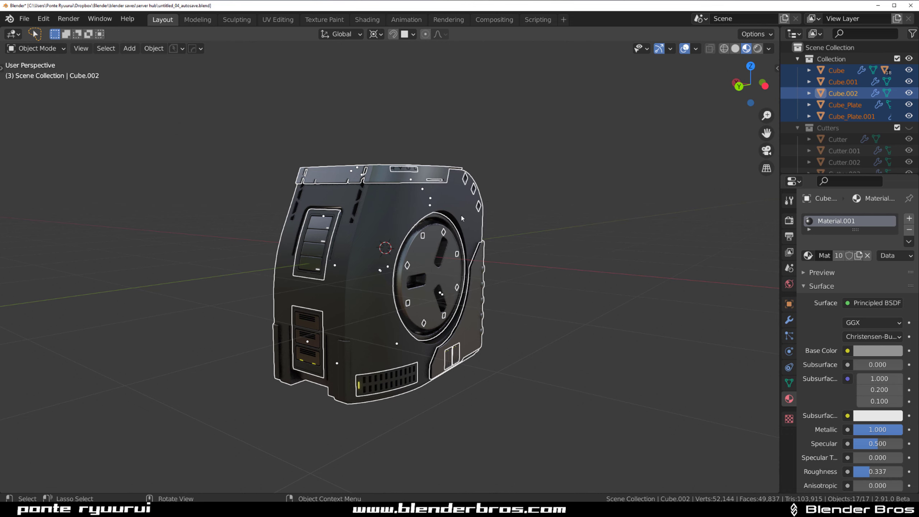
left_click(154, 49)
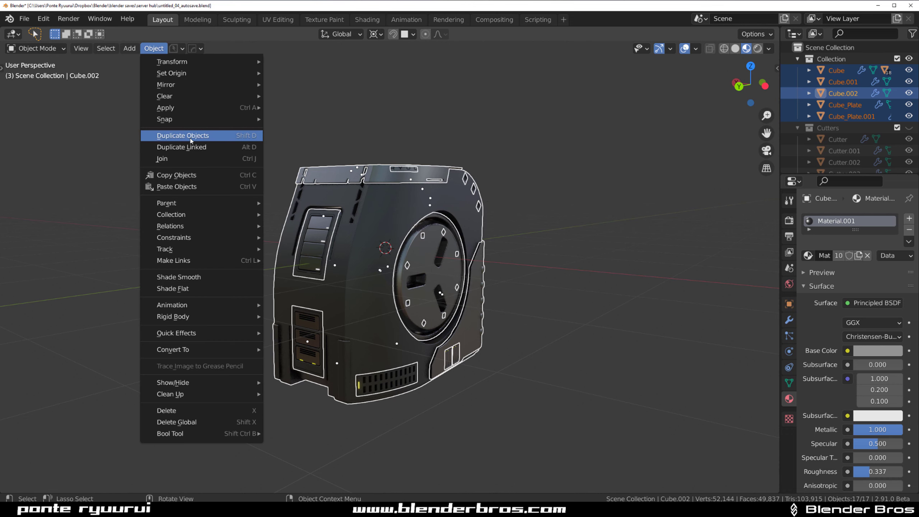
Step: Try scaling all the selected objects down about the 3D cursor
middle_click_drag(557, 214, 539, 211)
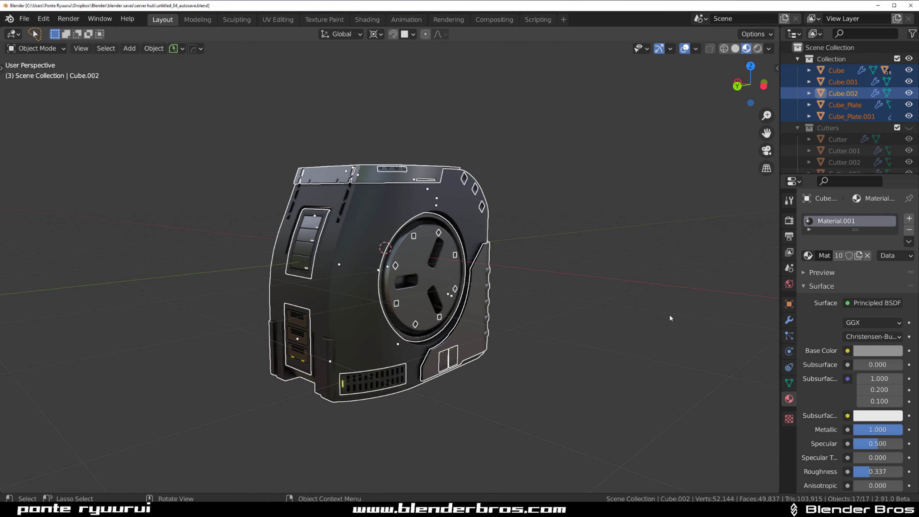
key("s")
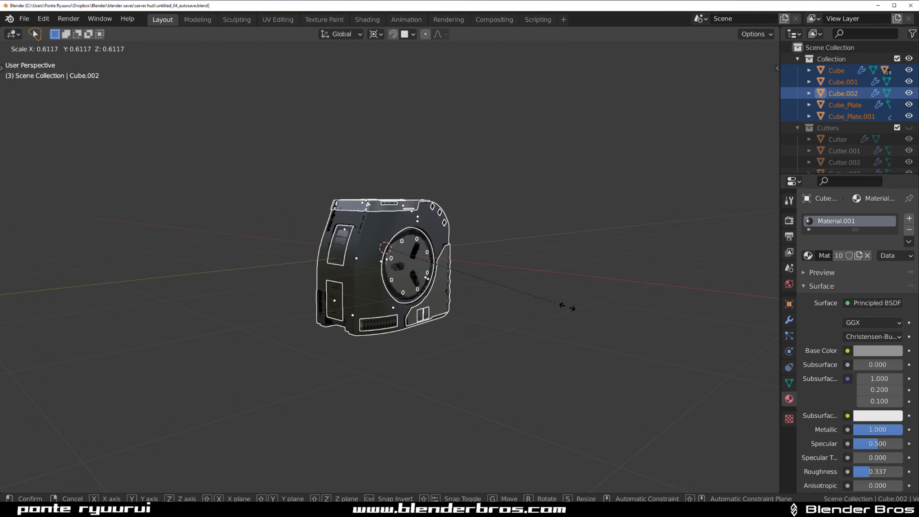
key("Escape")
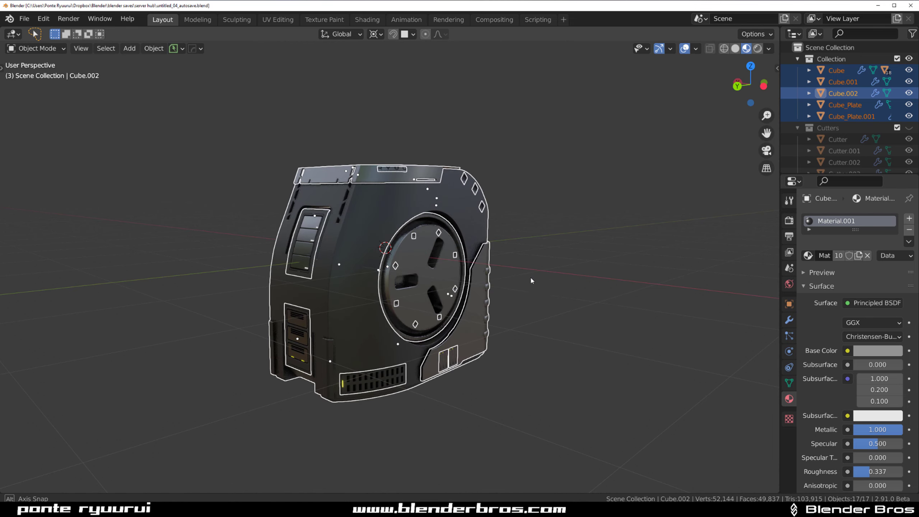
mouse_move(531, 281)
middle_mouse_down()
mouse_move(574, 282)
mouse_move(528, 290)
middle_mouse_up()
key("s")
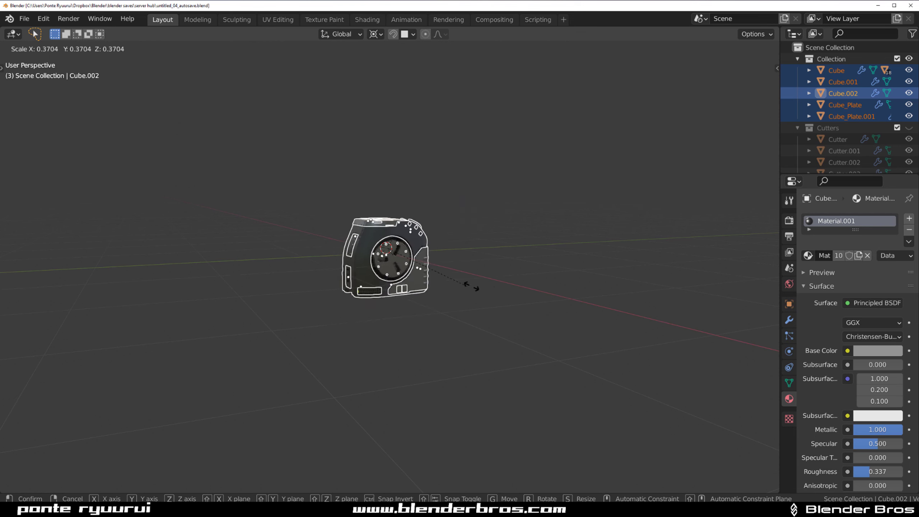
key("Escape")
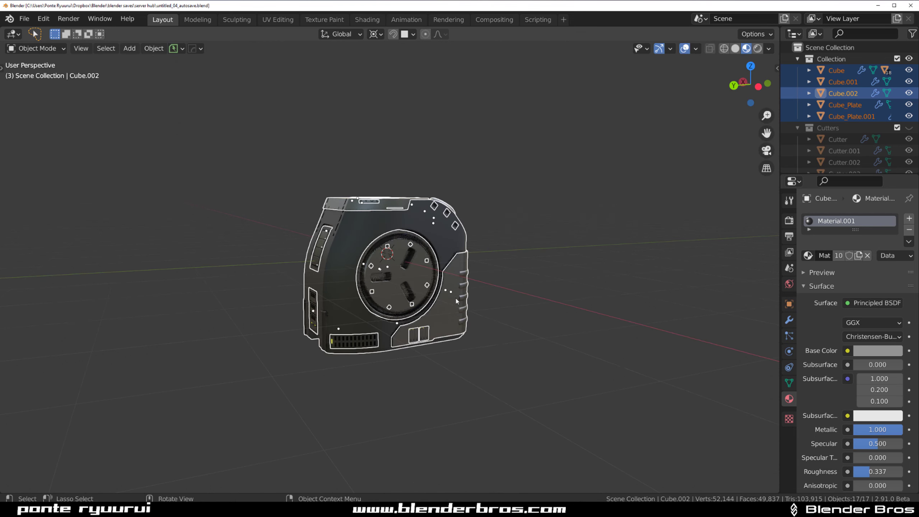
scroll(456, 299, "down", 3)
left_click(484, 287)
key("shift+a")
mouse_move(470, 262)
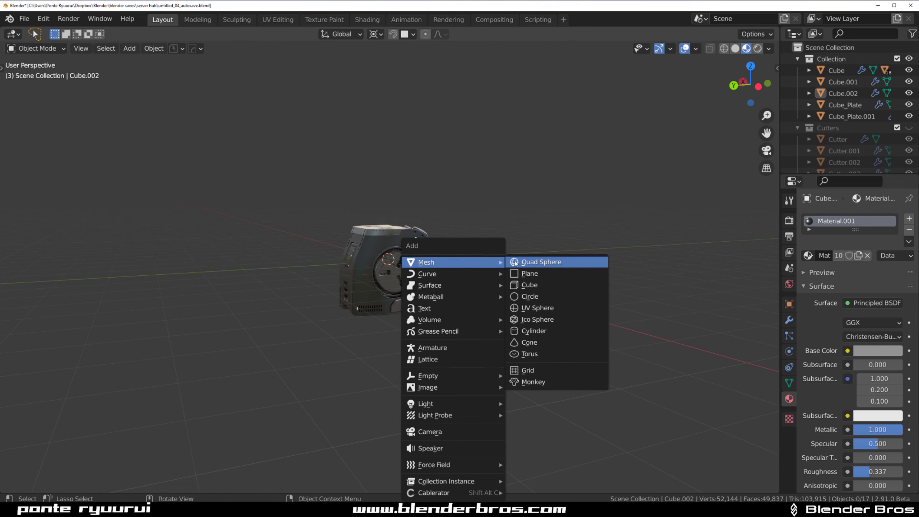
left_click(540, 276)
key("Delete")
Step: Add a 2 m cube mesh and move it about 3.55 m along Y, beside the model
key("shift+a")
mouse_move(526, 270)
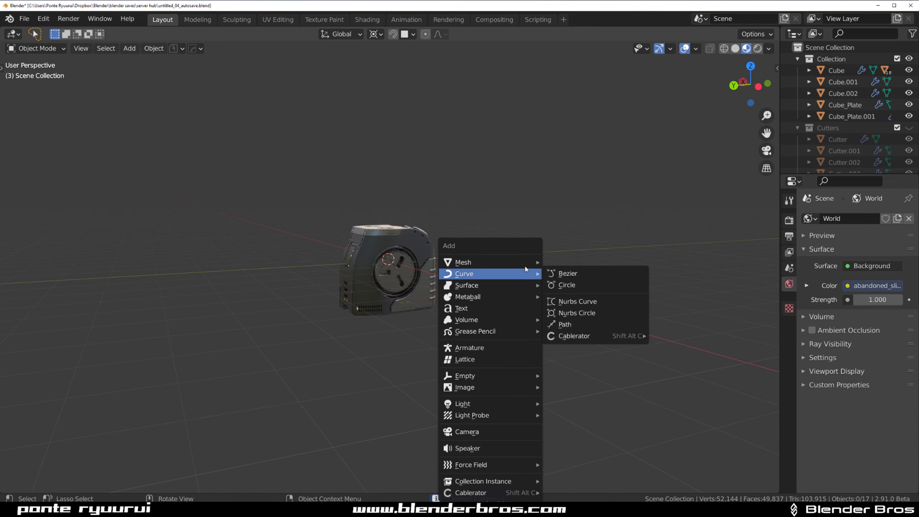
left_click(573, 284)
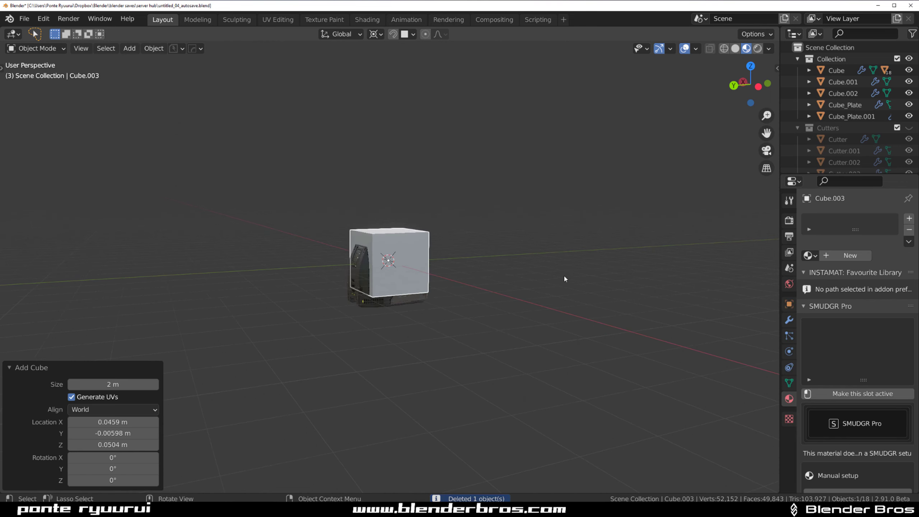
key("g")
key("y")
left_click(483, 250)
key("KP_Decimal")
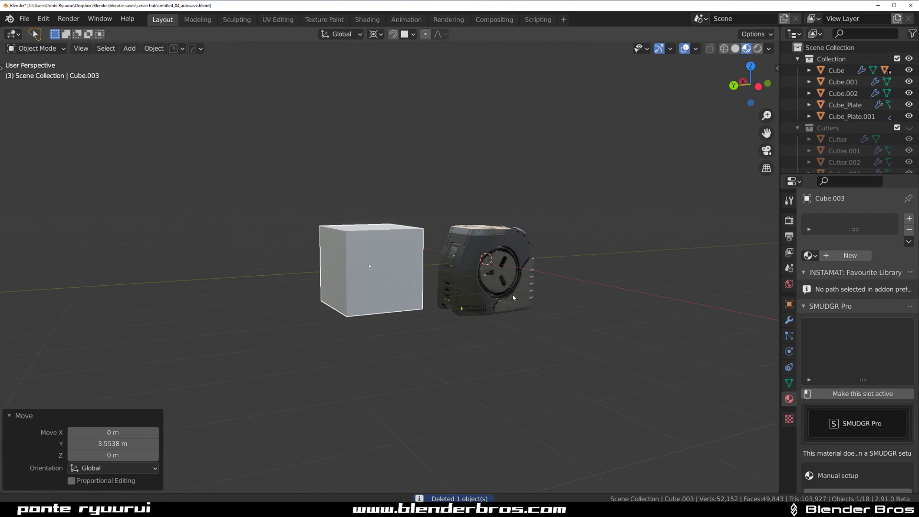
Step: Scale the new cube along X to about 0.27, making it a thin slab
scroll(512, 297, "up", 2)
middle_click_drag(458, 279, 506, 343)
key("s")
key("x")
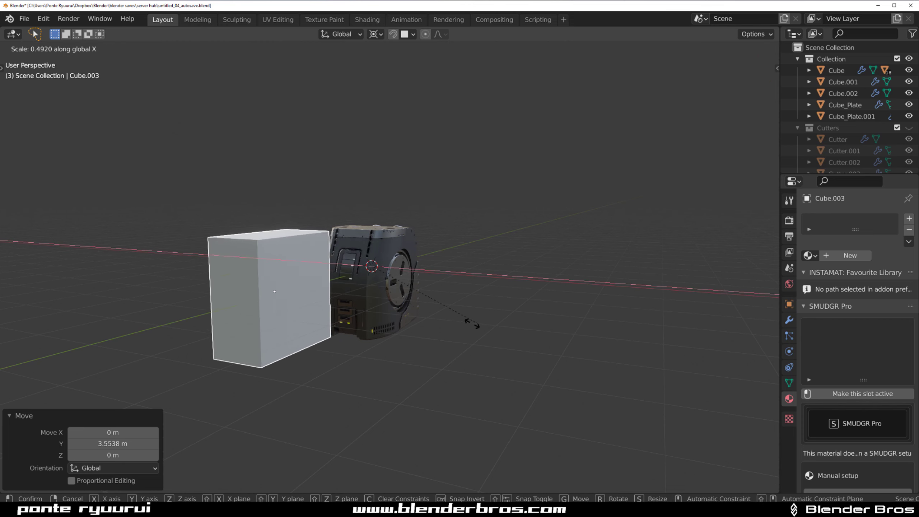
left_click(428, 300)
middle_click_drag(429, 300, 365, 324)
scroll(450, 295, "up", 3)
middle_click_drag(450, 294, 487, 250)
scroll(452, 286, "down", 3)
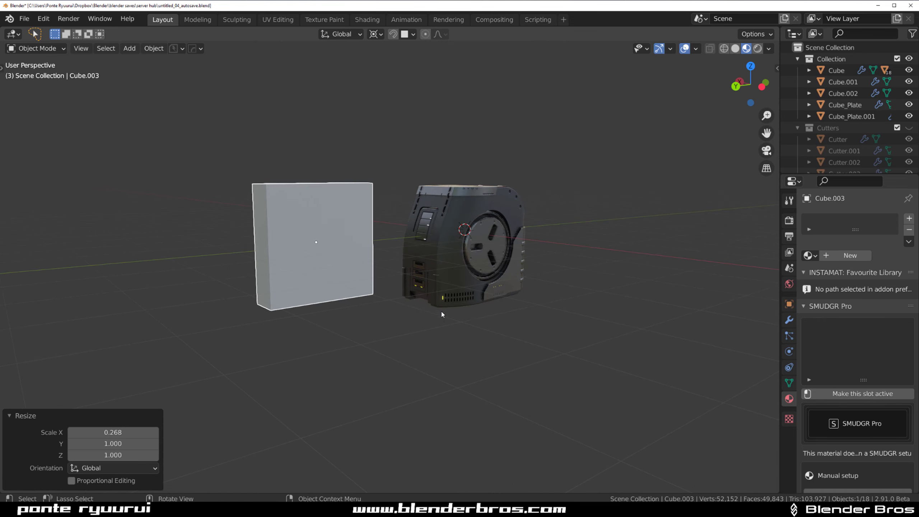
middle_click_drag(442, 315, 474, 327)
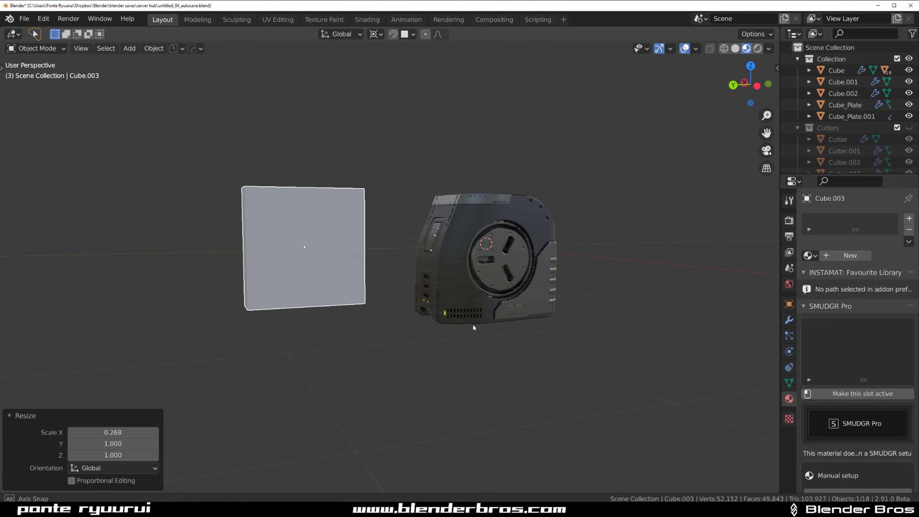
middle_click_drag(430, 306, 438, 321)
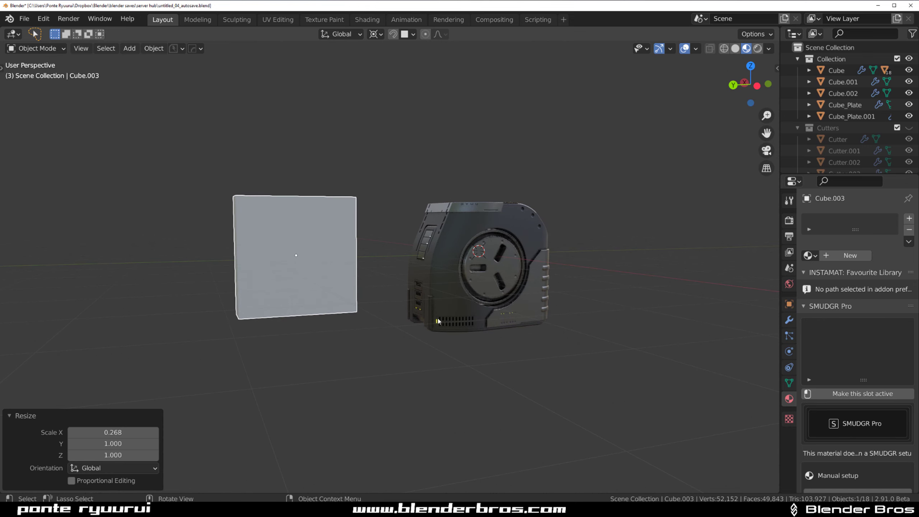
Step: Invert the selection so that all the model's objects are selected without the slab
left_click(342, 248)
key("ctrl+i")
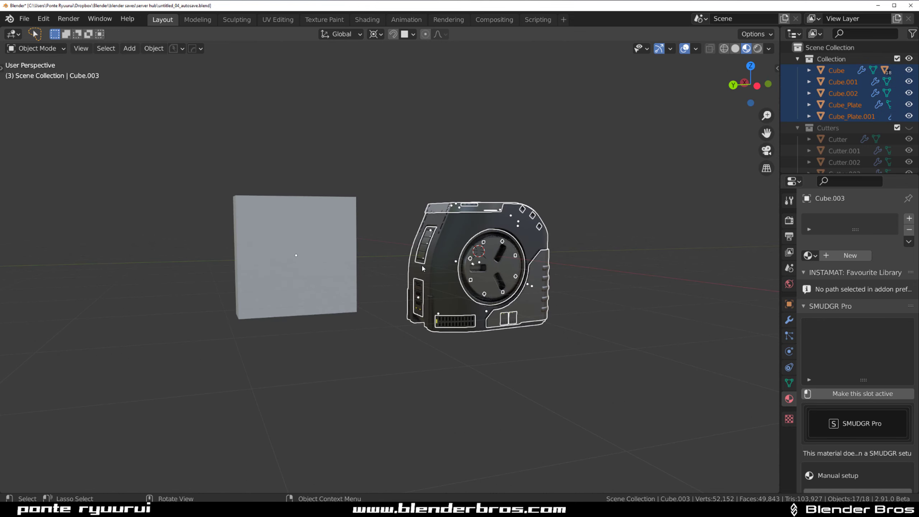
middle_click_drag(352, 235, 498, 241)
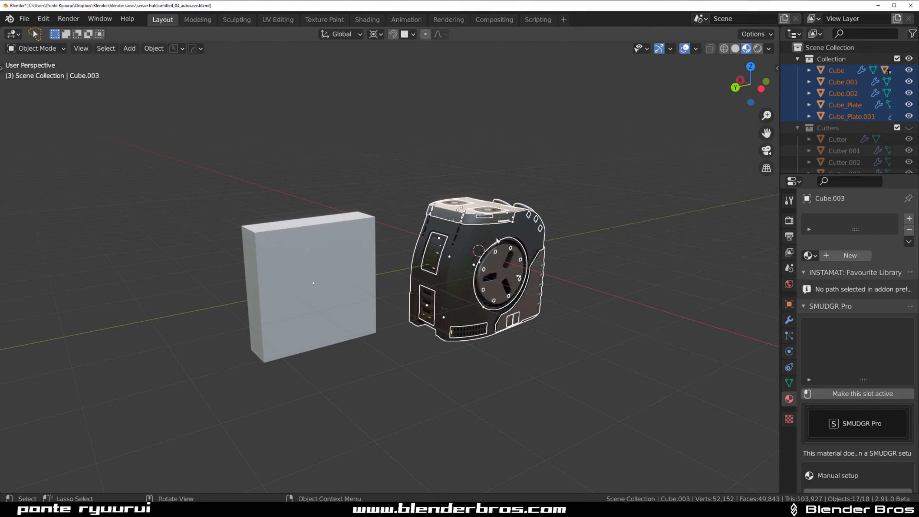
middle_click_drag(476, 332, 314, 270, "shift")
middle_click_drag(454, 275, 484, 282)
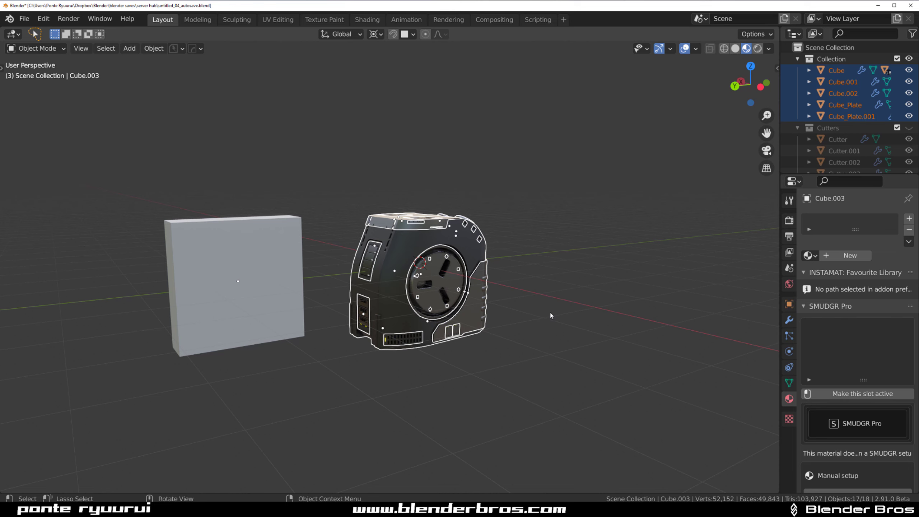
Step: Run AccuShape on the selected model objects to put a dimensioned bounding box around them
key("q")
mouse_move(497, 263)
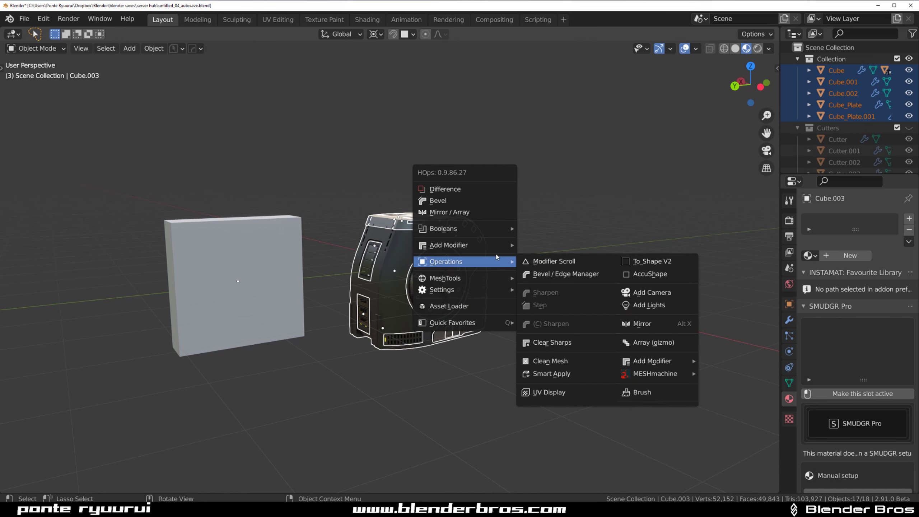
mouse_move(489, 246)
left_click(637, 274)
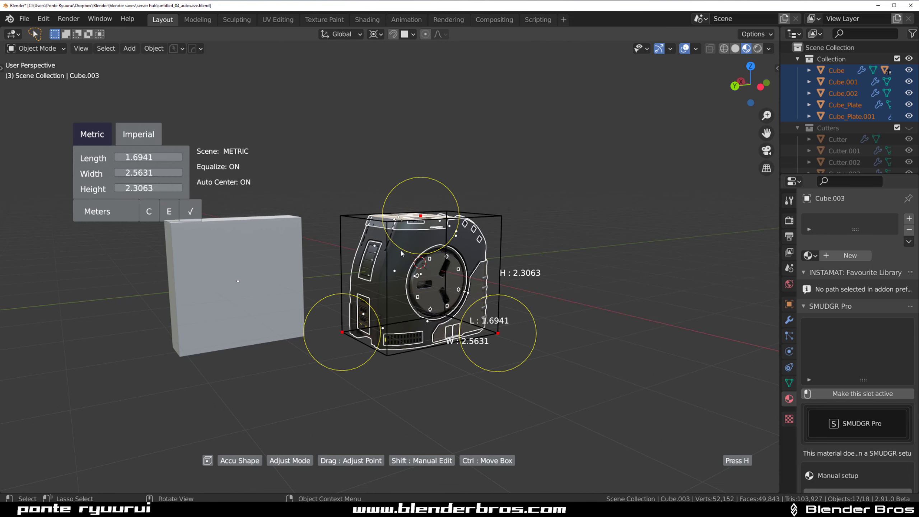
middle_click_drag(401, 254, 419, 141)
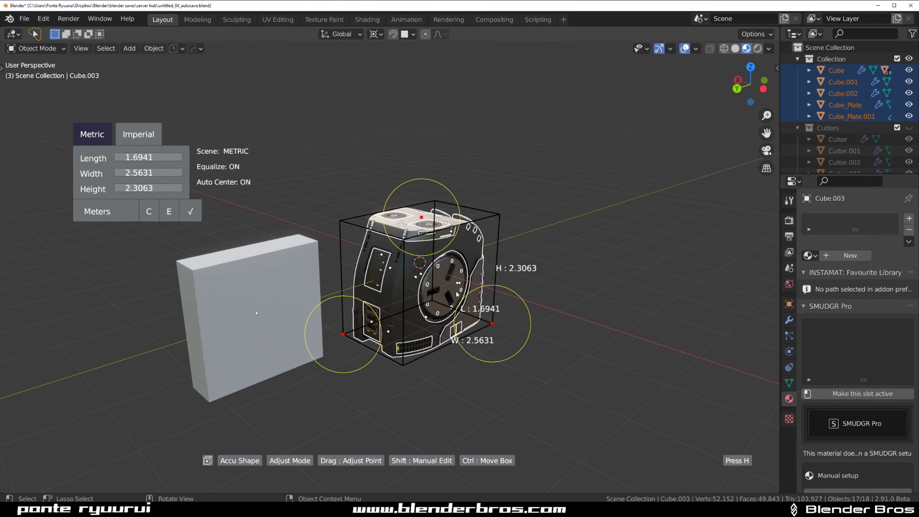
middle_click_drag(457, 294, 421, 288)
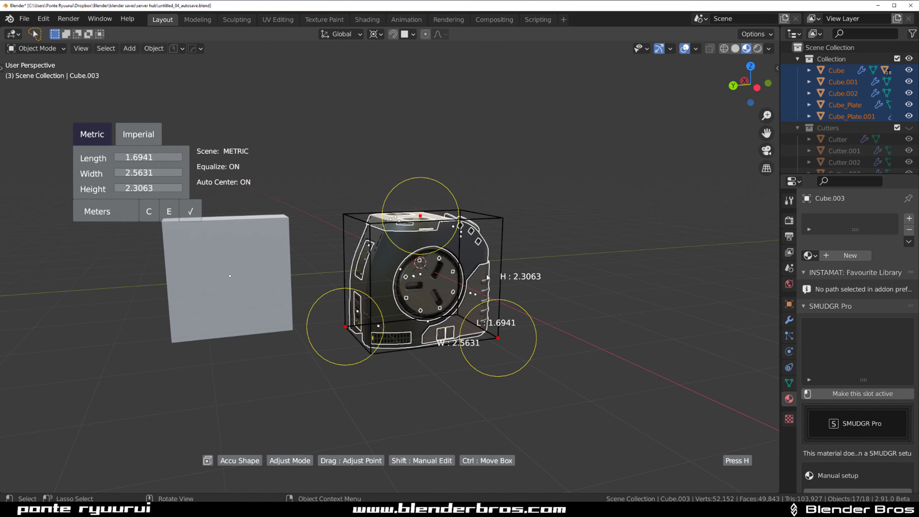
scroll(466, 275, "up", 4)
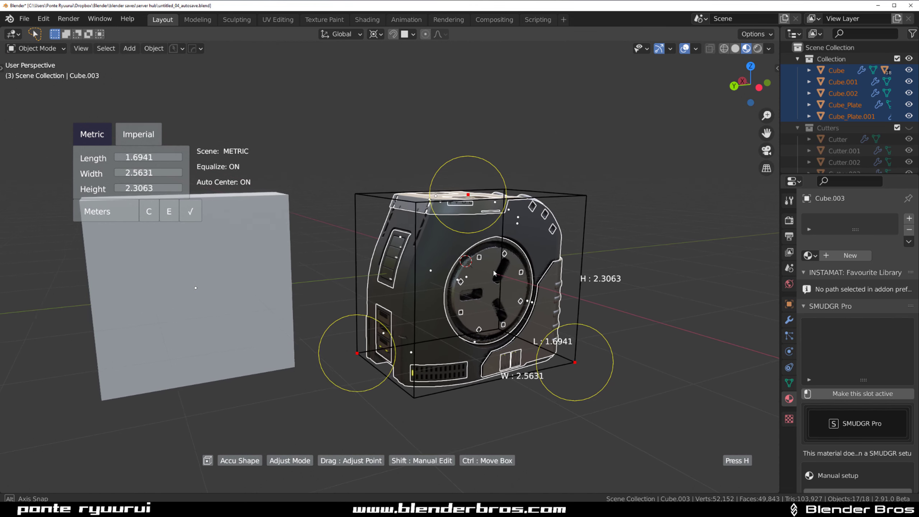
scroll(502, 265, "down", 1)
middle_click_drag(551, 264, 518, 261, "shift")
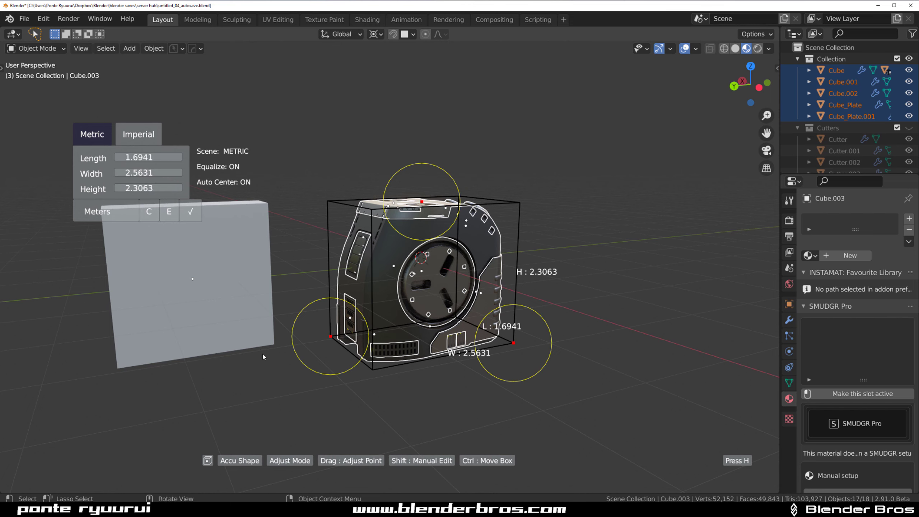
middle_click_drag(263, 357, 285, 277)
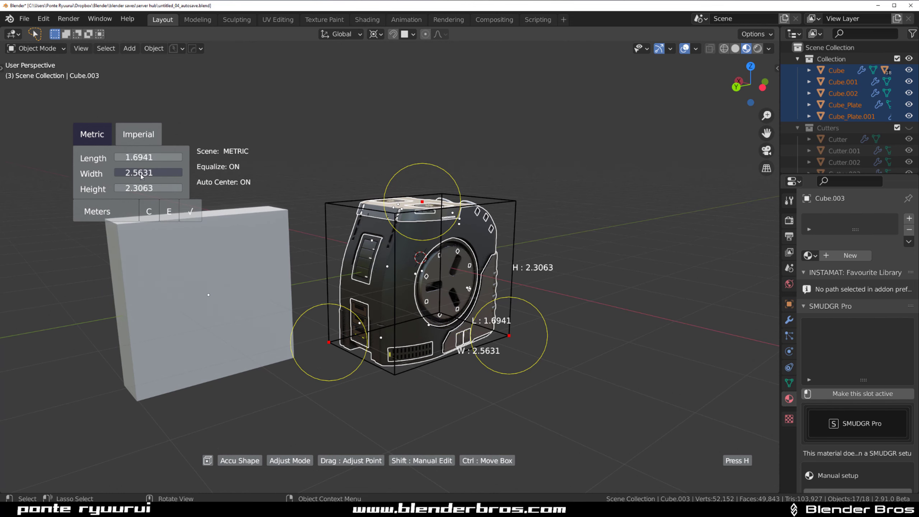
Step: Shrink the AccuShape box proportionally to a width of 1.3139 m, then turn Equalize off and reduce only the width to 1.1889 m
mouse_move(144, 173)
left_mouse_down()
mouse_move(131, 173)
mouse_move(159, 173)
mouse_move(151, 172)
left_mouse_up()
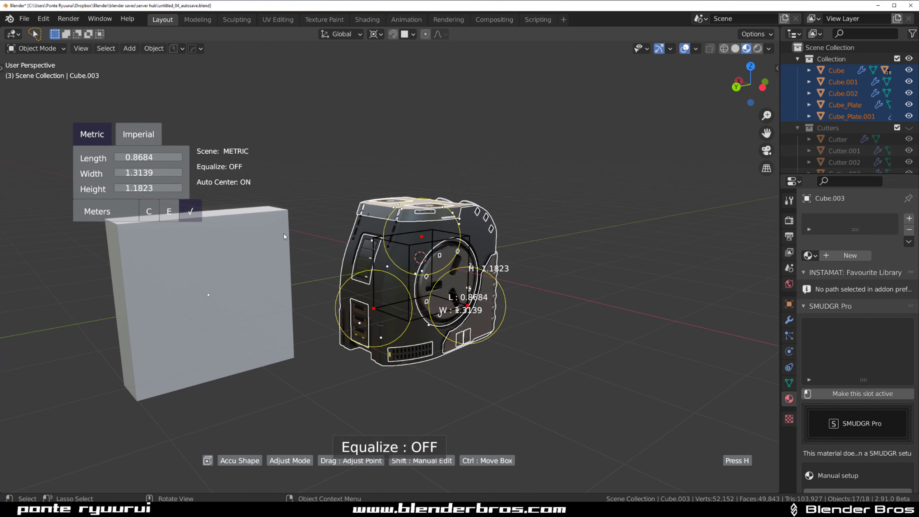
scroll(284, 236, "down", 2)
scroll(284, 236, "up", 3)
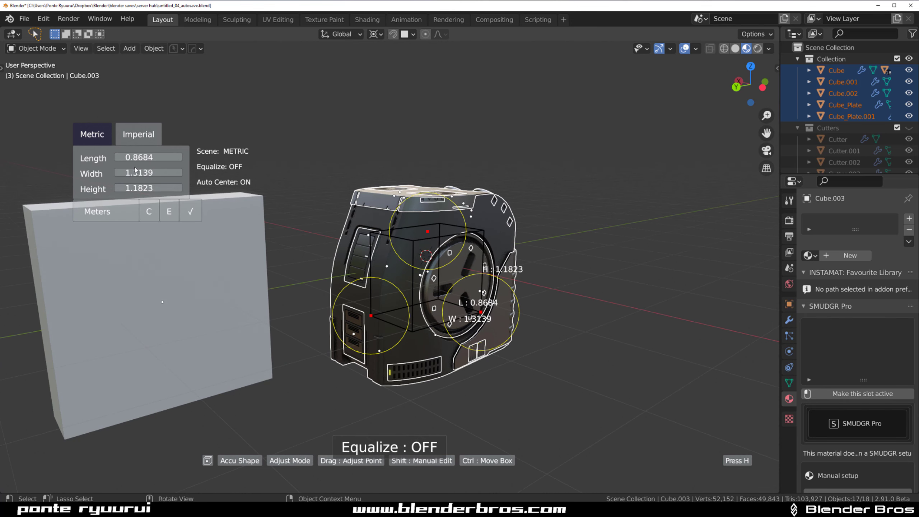
scroll(135, 174, "up", 3)
scroll(135, 174, "down", 4)
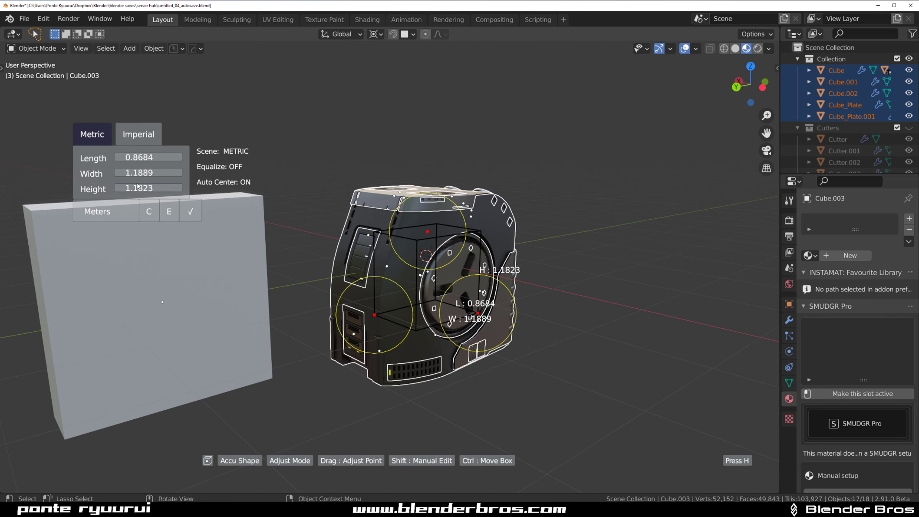
Step: With Equalize on and Auto Center off, resize the box to 0.8027 × 1.0989 × 1.0928 m, then turn Auto Center back on
scroll(138, 185, "up", 1)
scroll(137, 184, "down", 1)
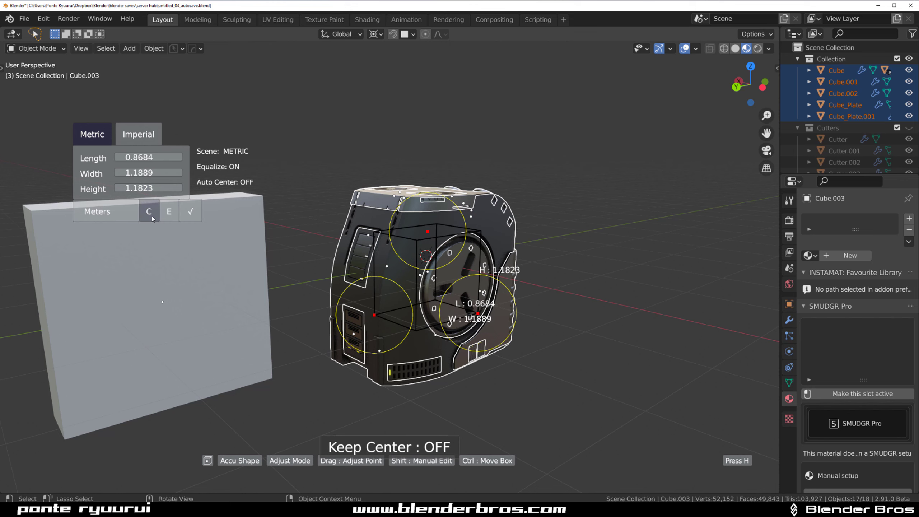
scroll(146, 174, "up", 6)
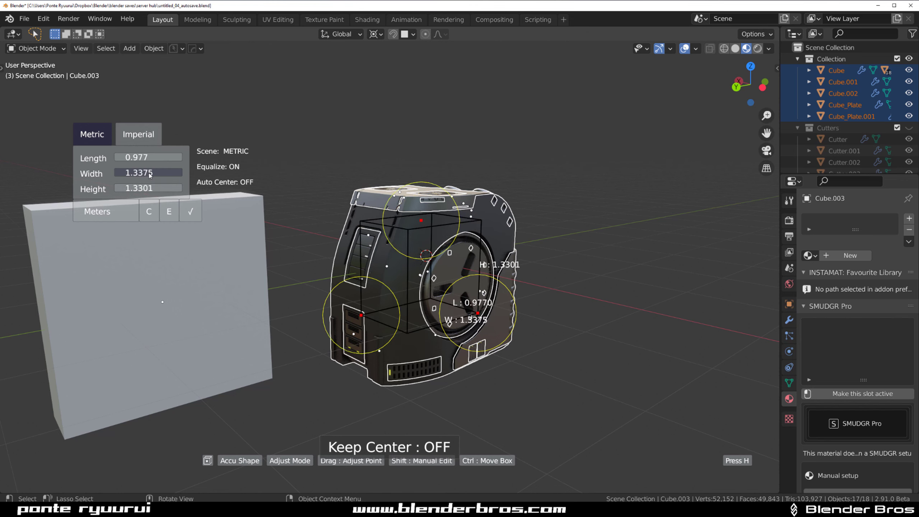
scroll(149, 174, "down", 7)
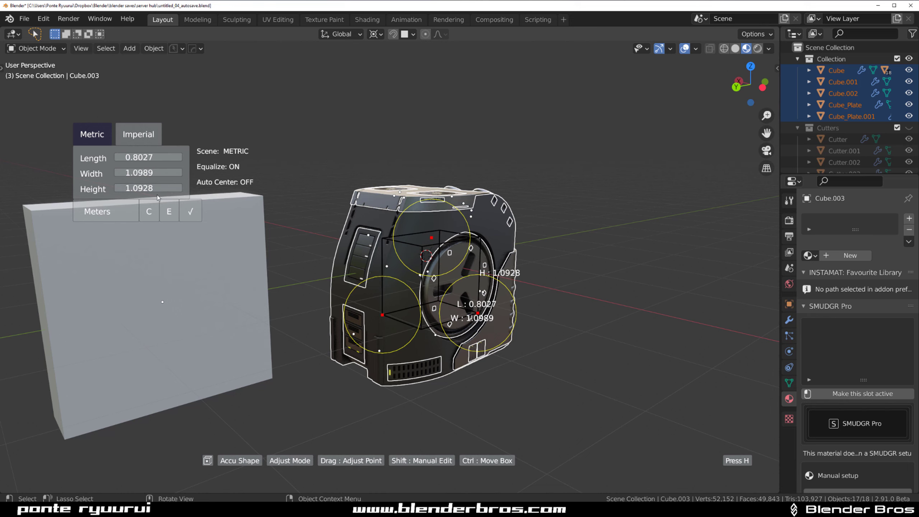
key("c")
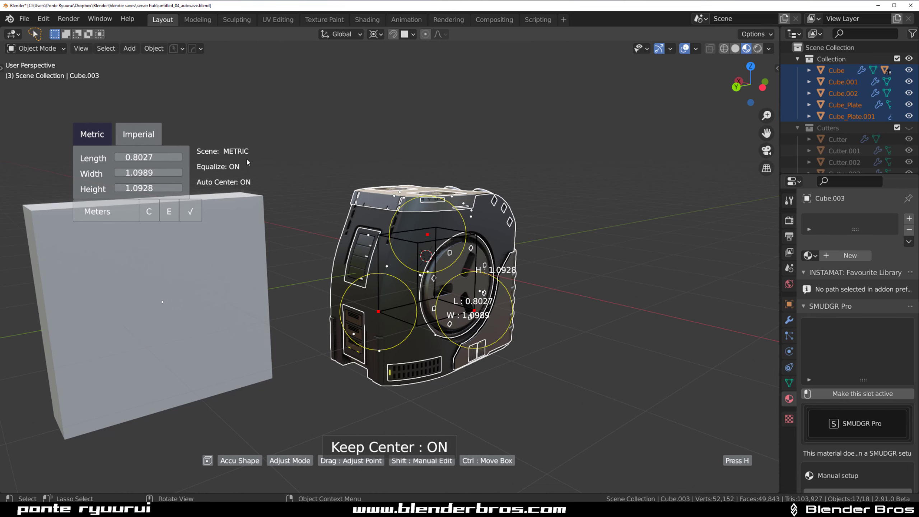
Step: Apply the AccuShape box so a lattice fits the whole model to its dimensions, and clear the selection
middle_click_drag(547, 295, 164, 196)
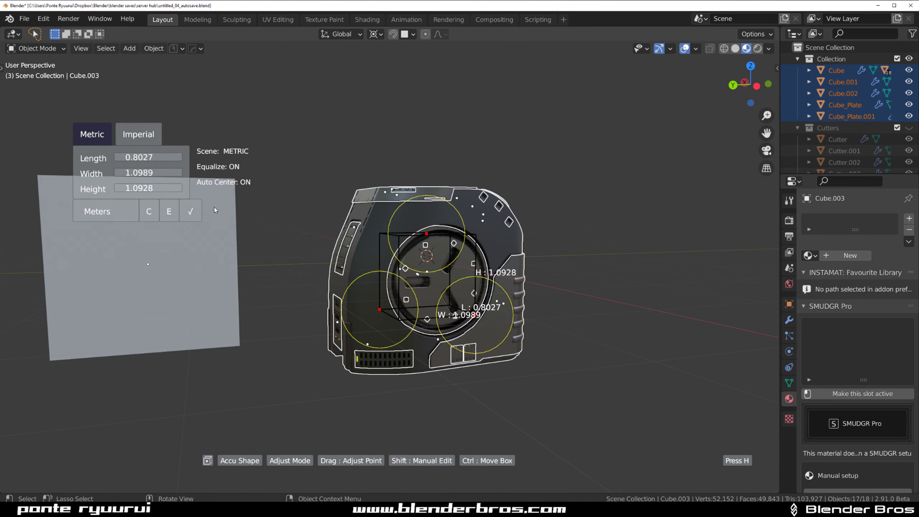
middle_click_drag(214, 209, 195, 161)
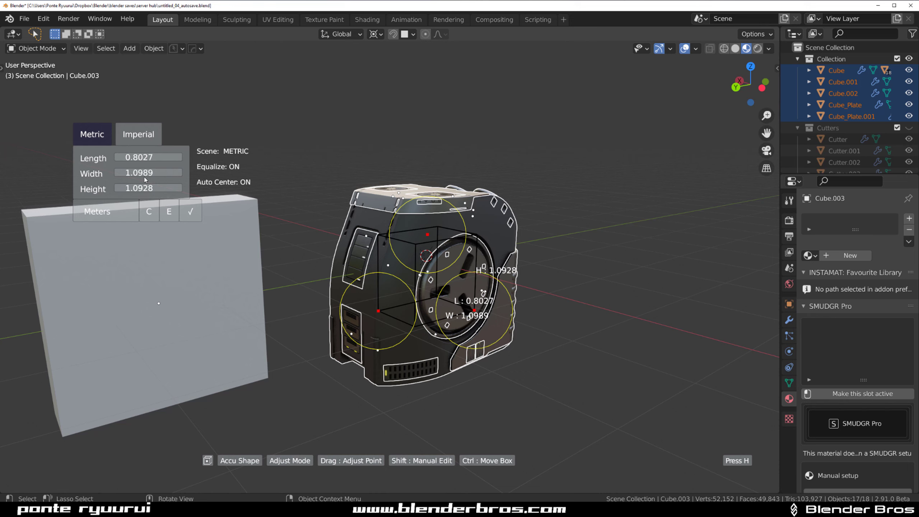
middle_click_drag(281, 223, 381, 247)
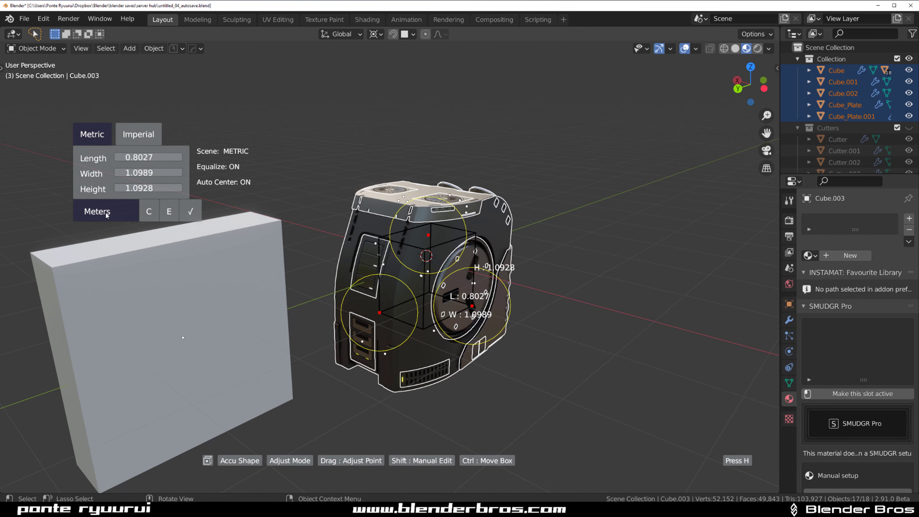
middle_click_drag(474, 288, 451, 364)
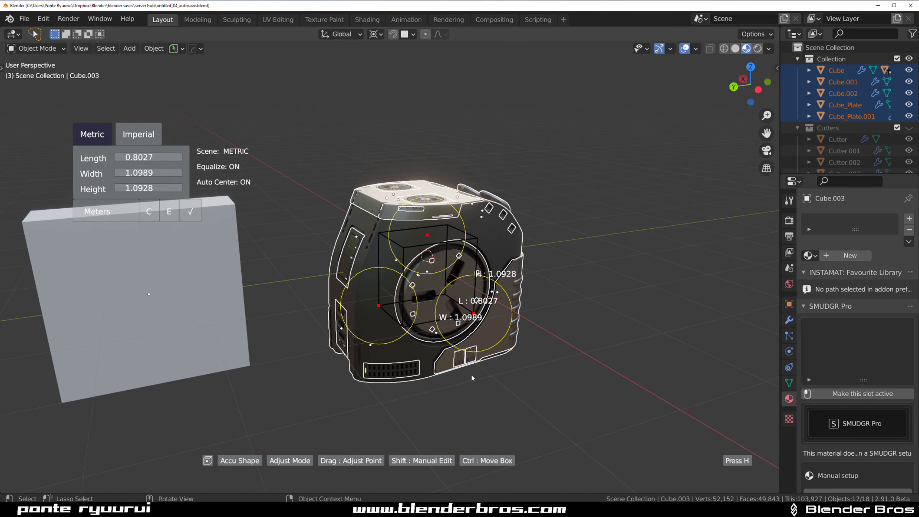
key("space")
middle_click_drag(470, 303, 528, 274)
left_click(557, 257)
scroll(477, 275, "up", 4)
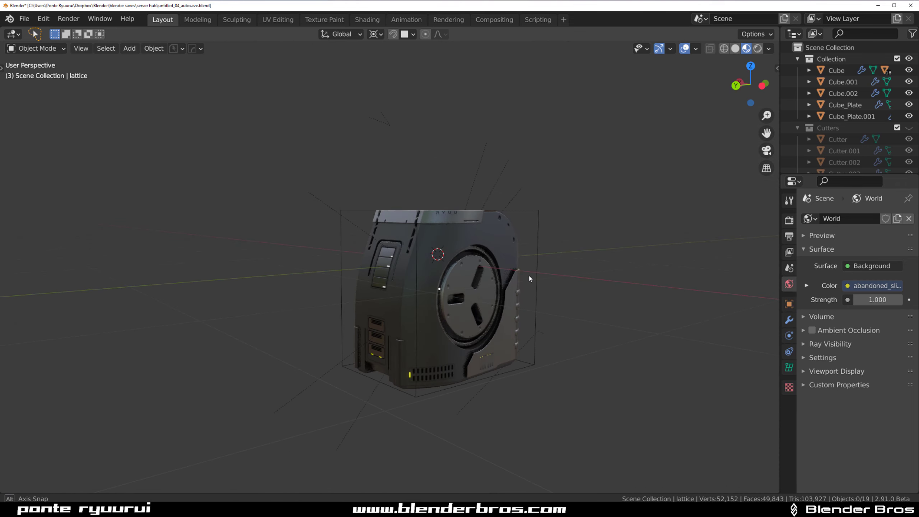
scroll(456, 302, "down", 5)
middle_click_drag(455, 302, 468, 273)
scroll(517, 295, "up", 3)
middle_click_drag(517, 295, 424, 295)
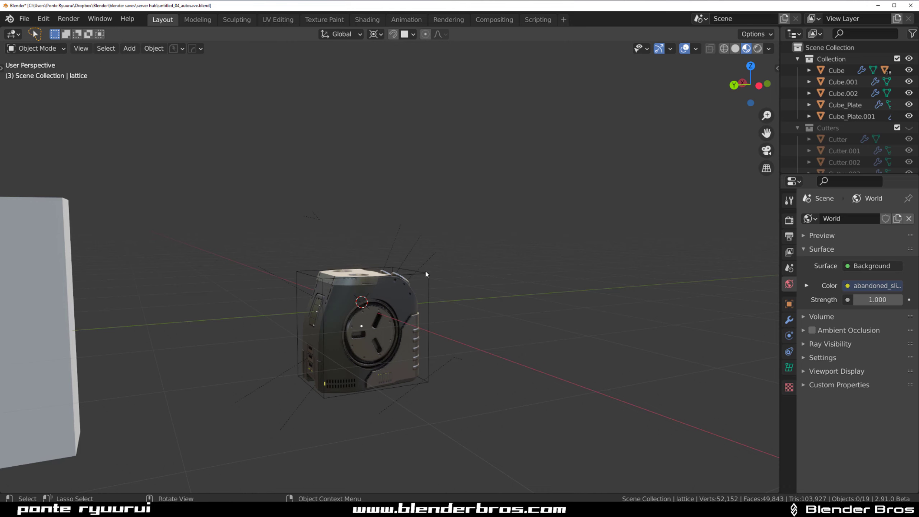
Step: Try to move the lattice on its own, away from the model's objects
key("g")
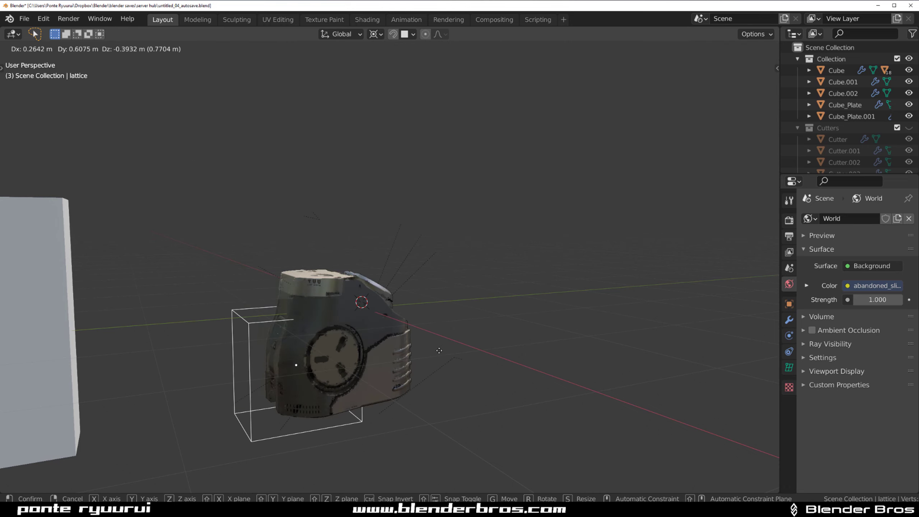
right_click(452, 374)
scroll(452, 375, "down", 5)
scroll(415, 338, "up", 5)
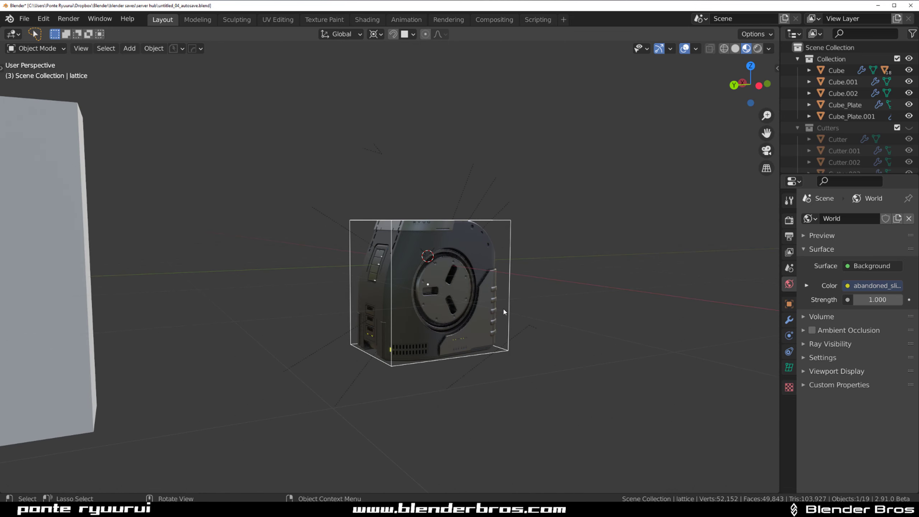
Step: Select all eight control points of the lattice, hook them to a new object, and return to Object Mode
key("Tab")
middle_click_drag(529, 312, 520, 298)
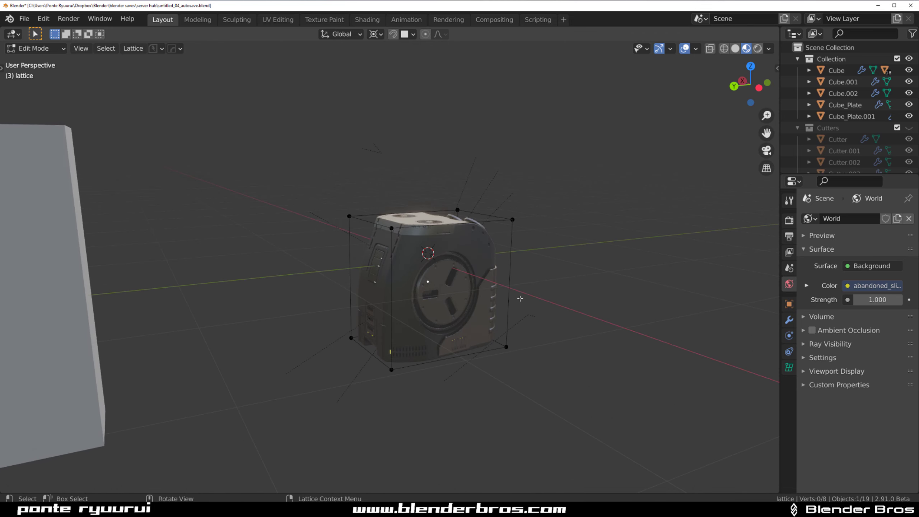
middle_click_drag(554, 326, 533, 322, "shift")
key("q")
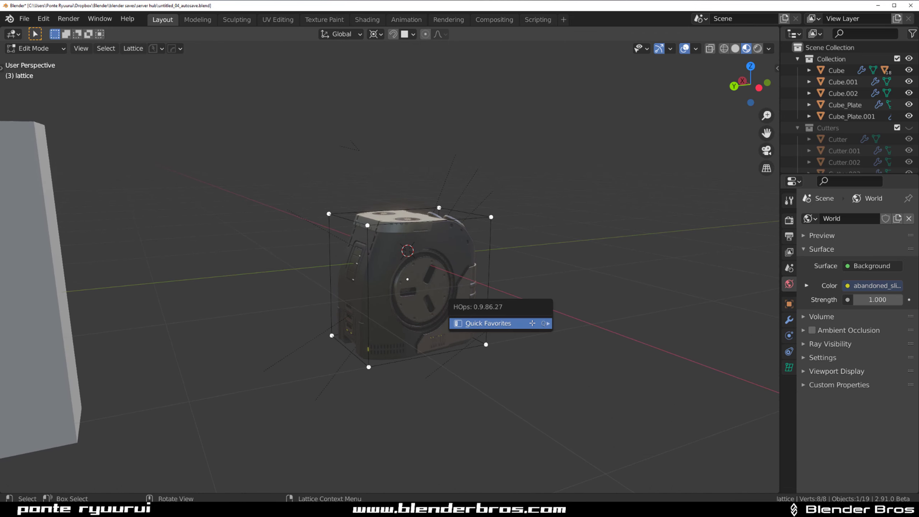
key("ctrl+h")
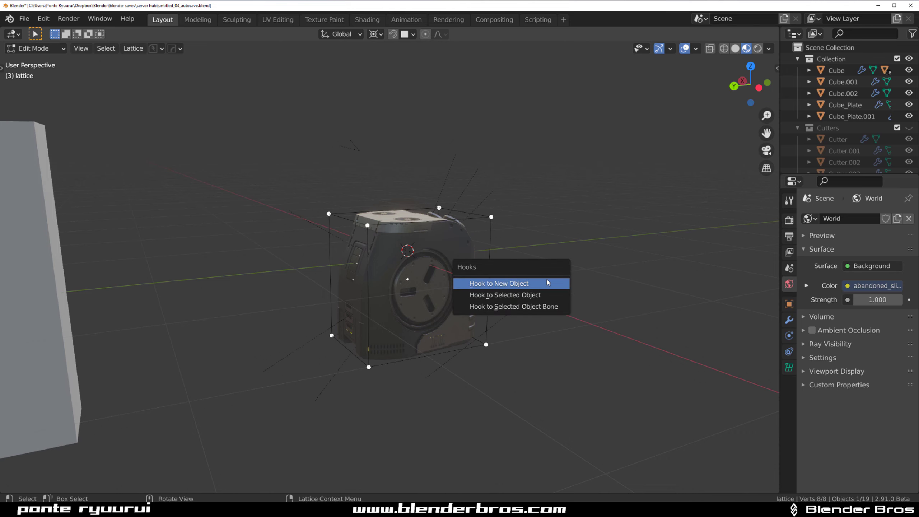
left_click(547, 285)
scroll(401, 230, "down", 3)
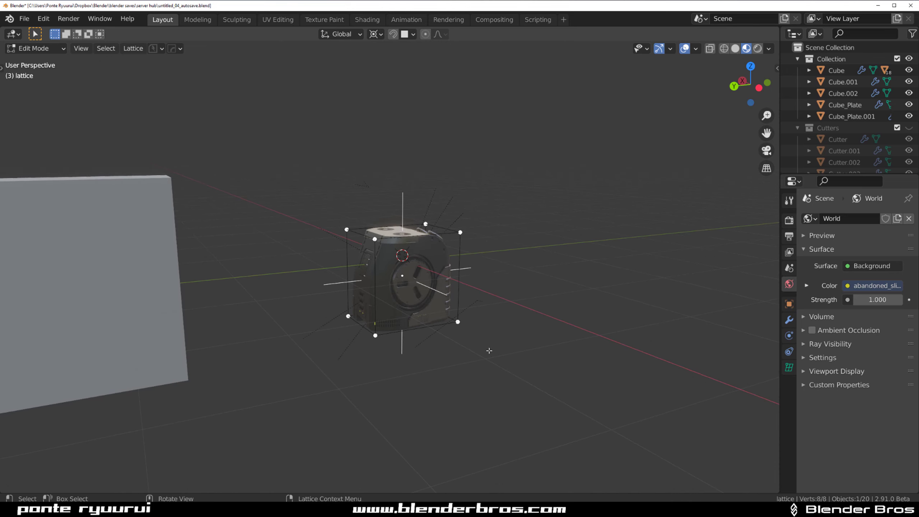
key("Tab")
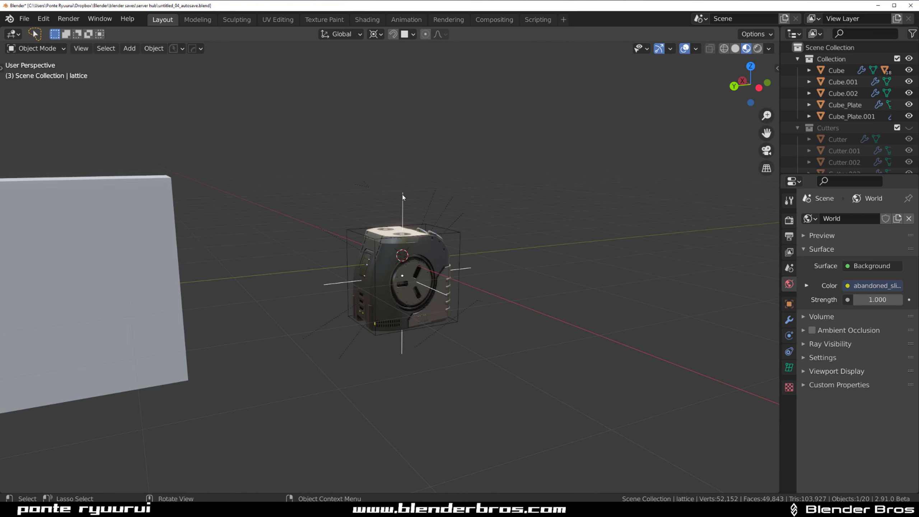
Step: Try moving and scaling the hook empty to control the whole model through the lattice
middle_click_drag(450, 337, 488, 348, "shift")
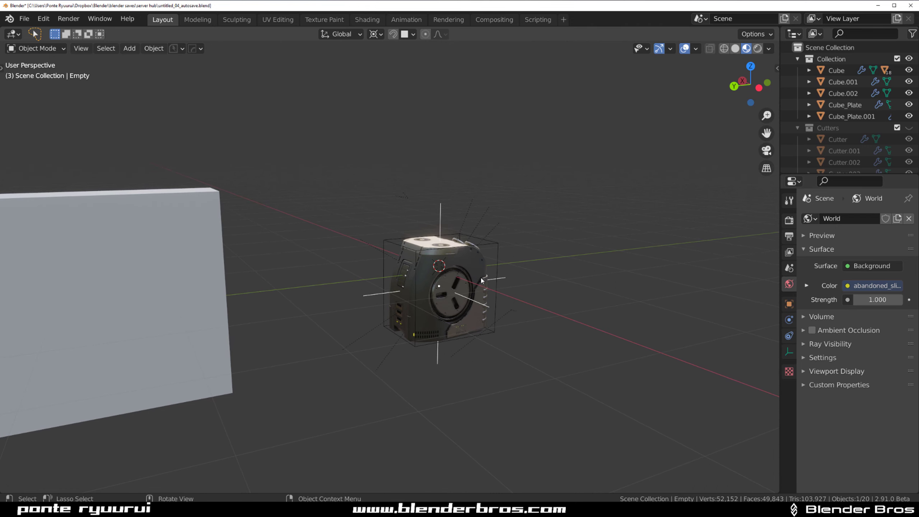
scroll(480, 279, "down", 2)
key("g")
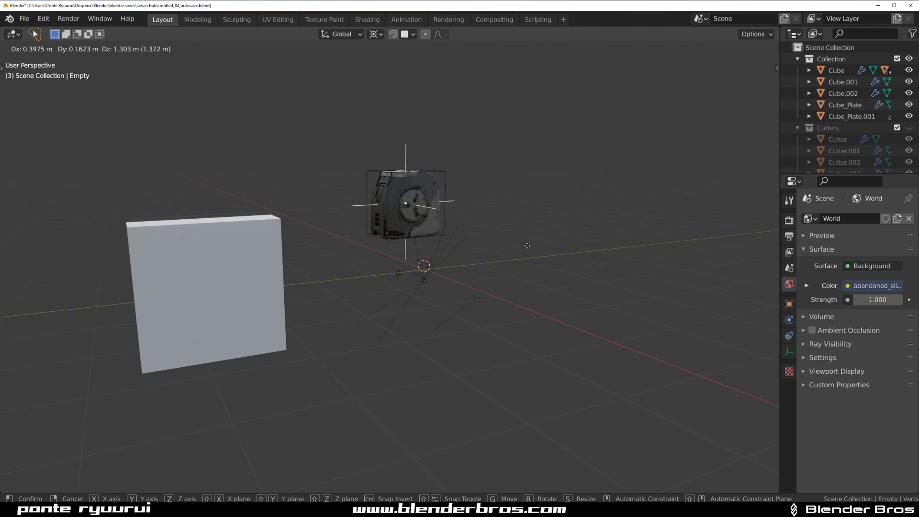
key("Escape")
key("s")
left_click(655, 276)
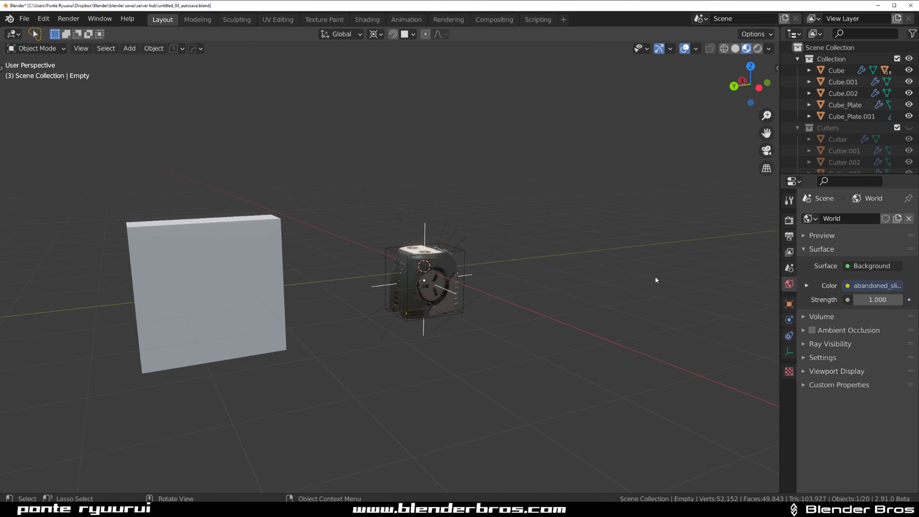
scroll(464, 301, "up", 2)
middle_click_drag(466, 299, 475, 292)
middle_click_drag(386, 291, 518, 283)
scroll(517, 284, "up", 4)
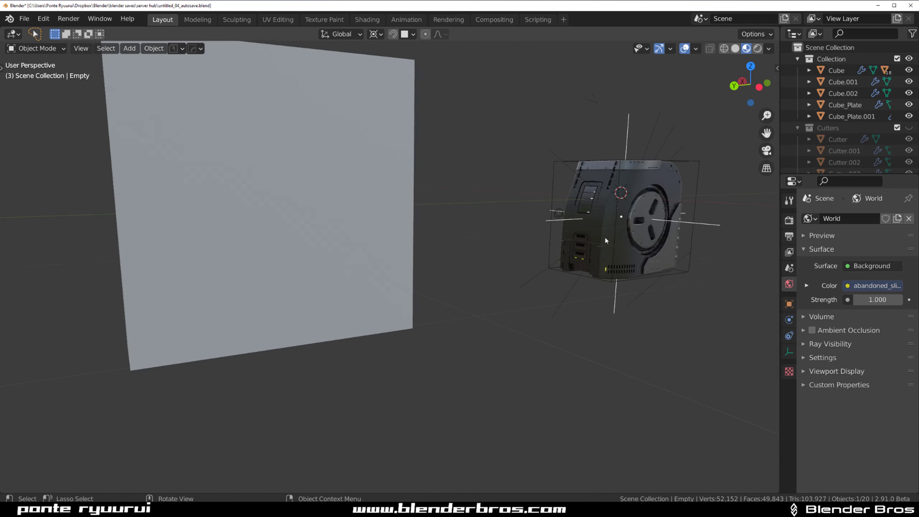